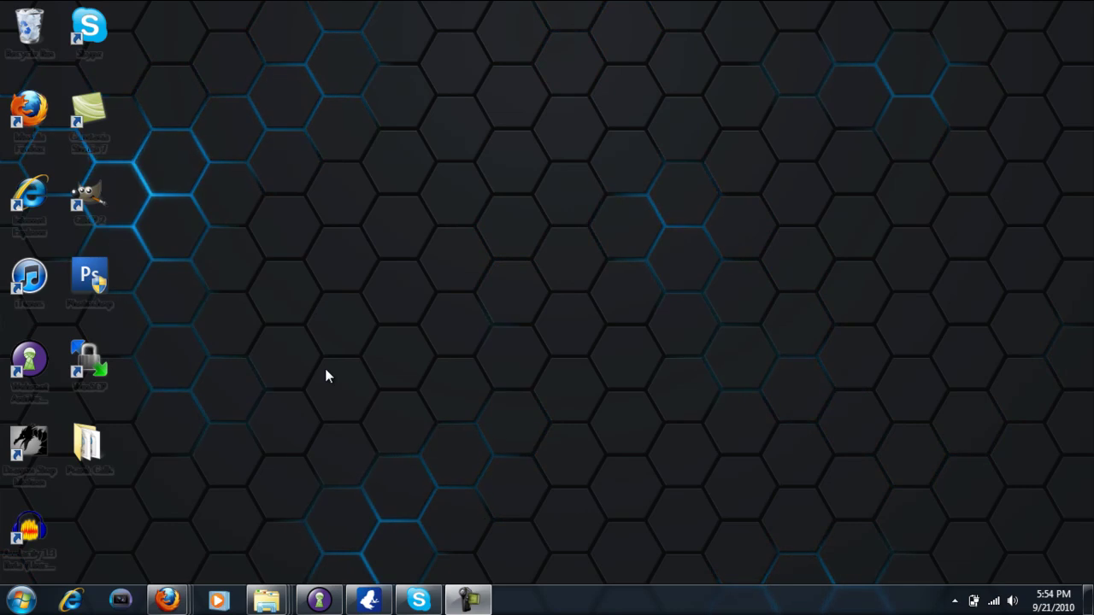
# Step: Start the 14.53 MB DreamScene_Win7.exe download on MediaFire and minimize Firefox
pyautogui.moveTo(175, 590)
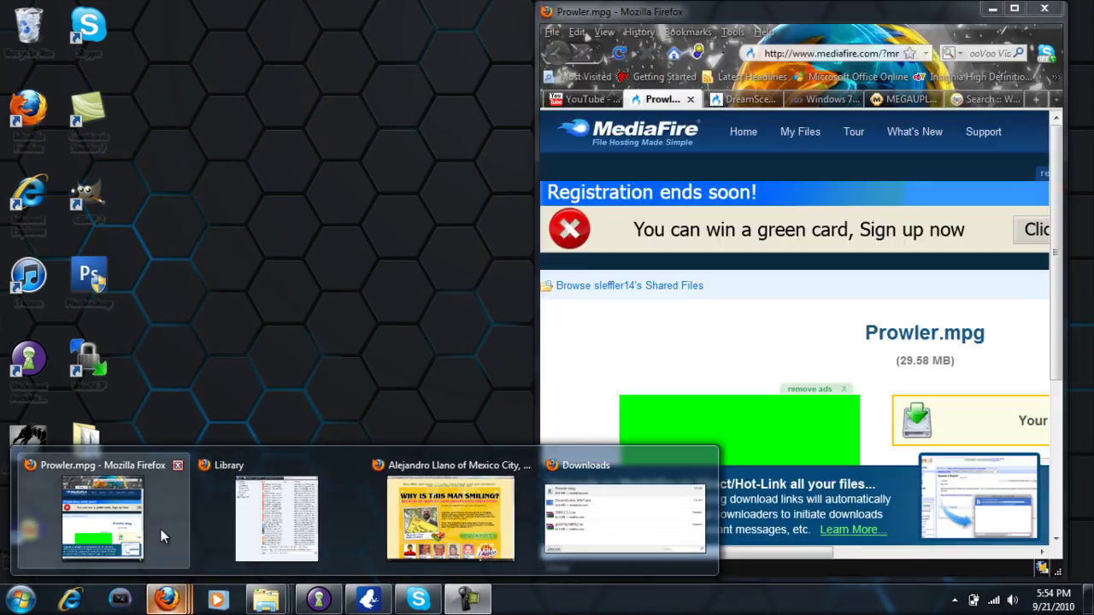
pyautogui.click(161, 529)
pyautogui.click(730, 101)
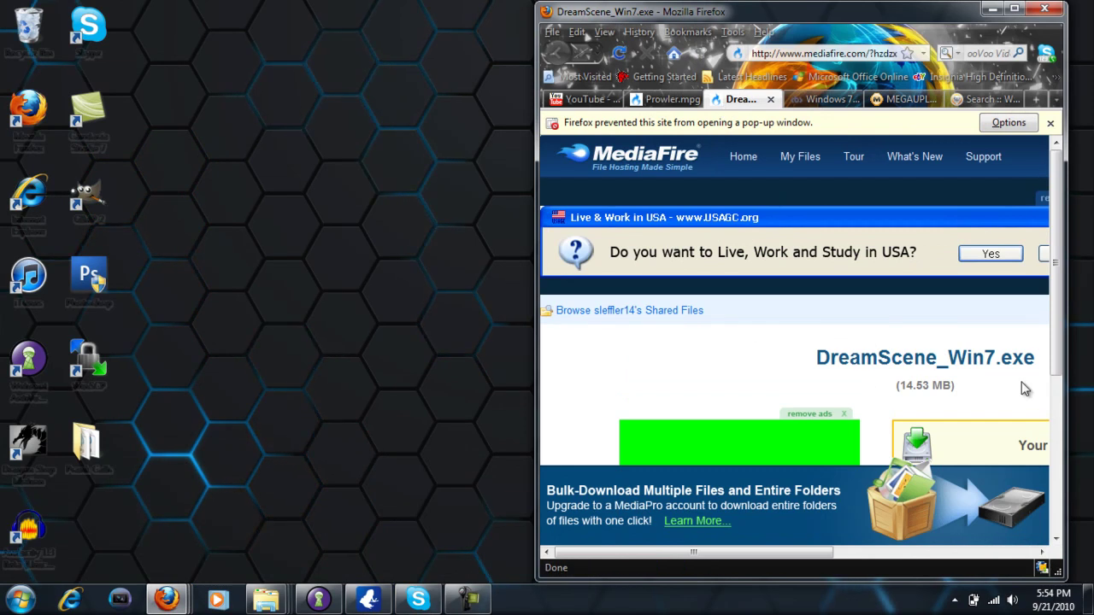
pyautogui.scroll(-2, 1060, 342)
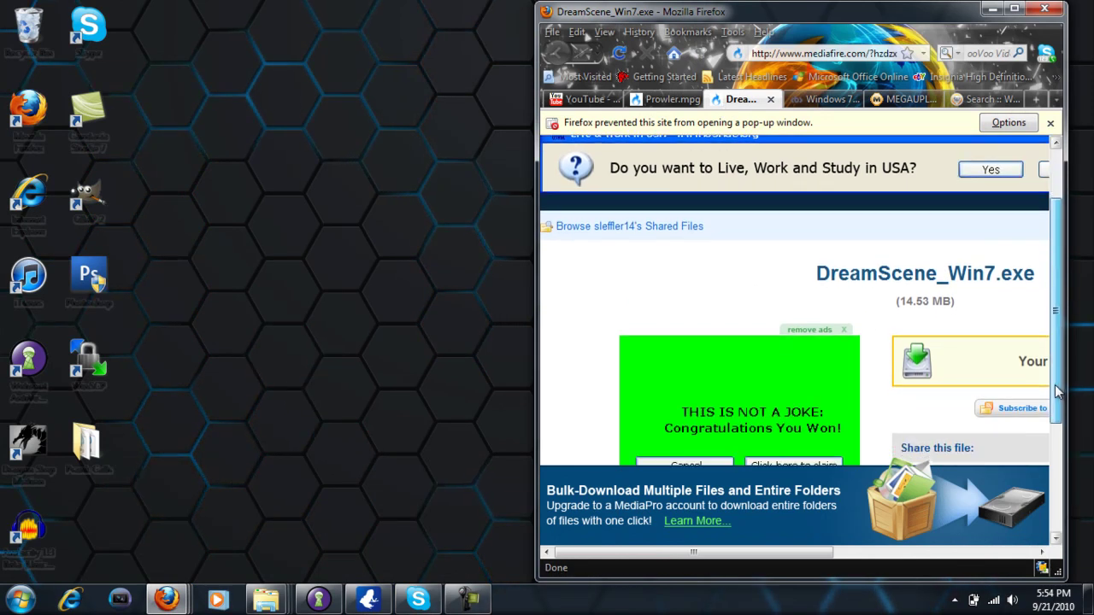
pyautogui.moveTo(802, 561); pyautogui.dragTo(934, 557)
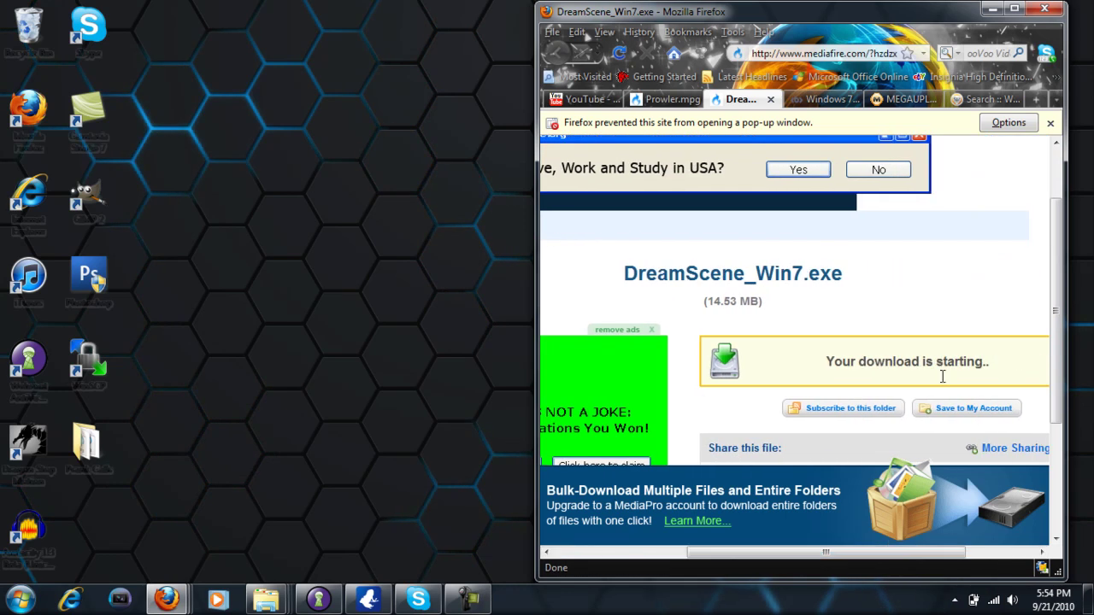
pyautogui.click(992, 8)
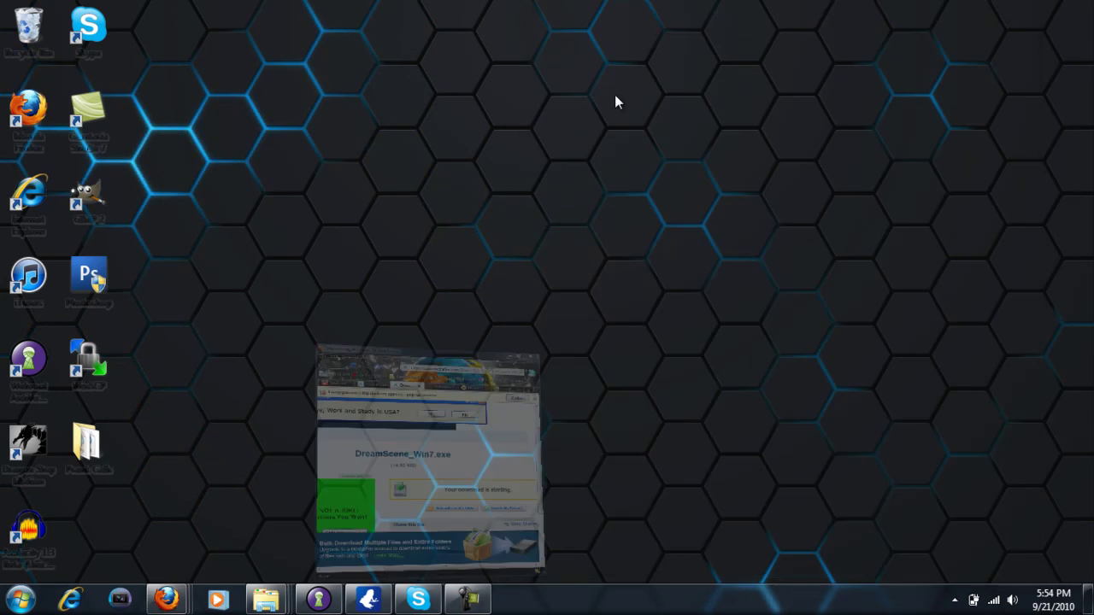
pyautogui.press('super')
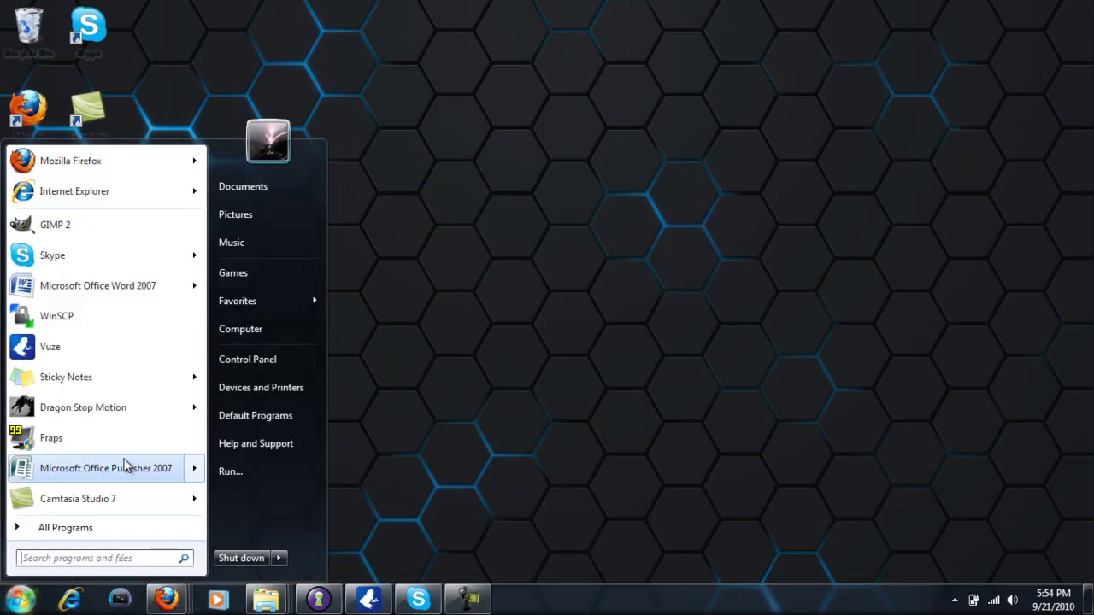
# Step: Run DreamScene_Win7 from the Downloads folder, reached through the Documents library
pyautogui.click(295, 205)
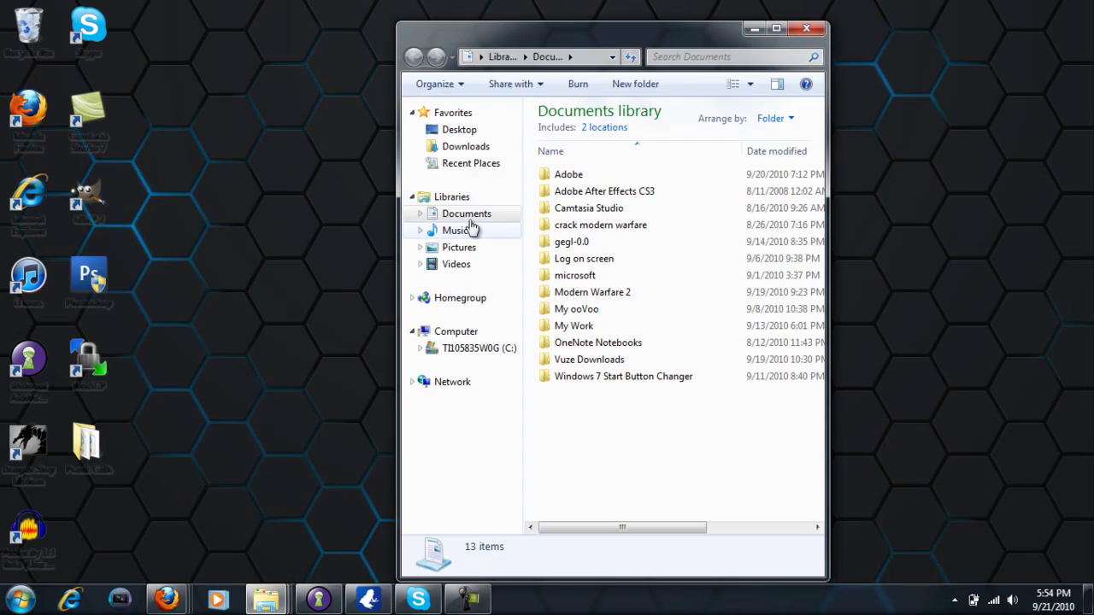
pyautogui.click(485, 146)
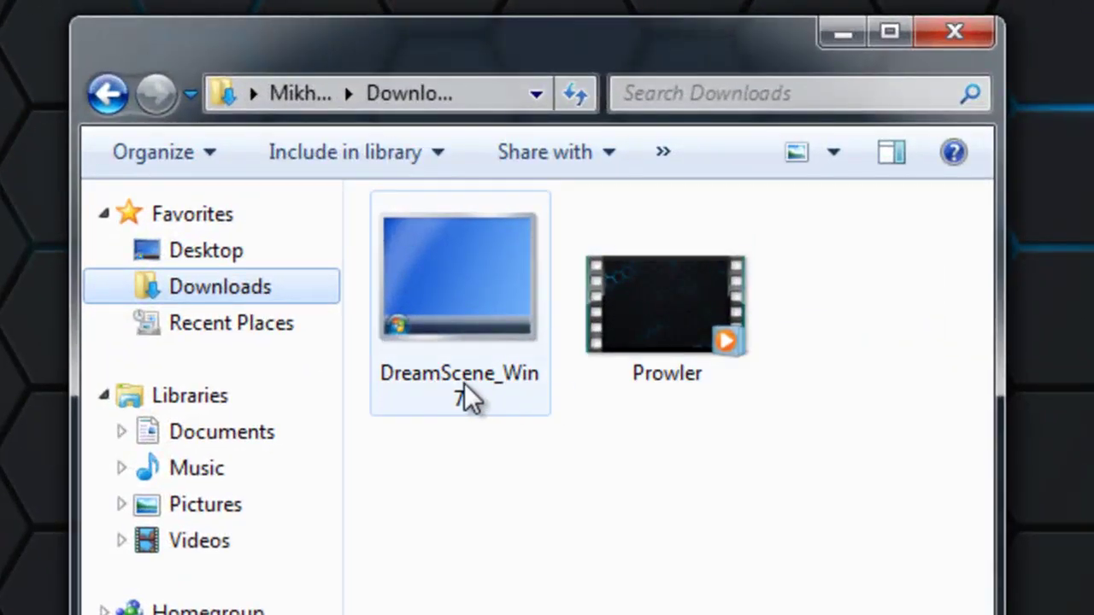
pyautogui.doubleClick(433, 291)
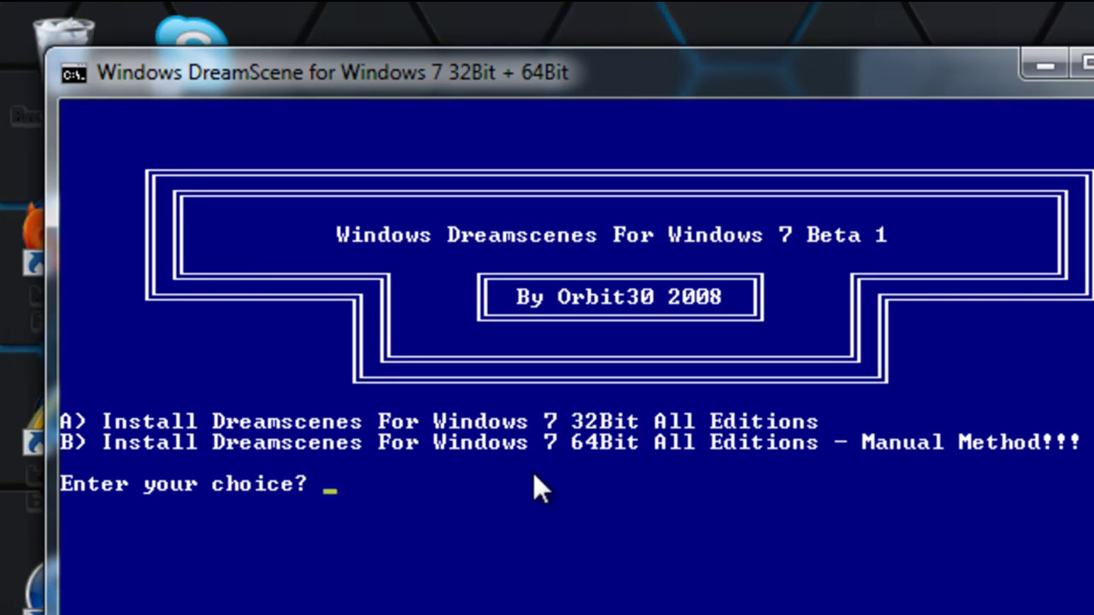
# Step: Choose option B (64-bit manual) and extract its DreamScene files to the Desktop
pyautogui.write('b')
pyautogui.press('Return')
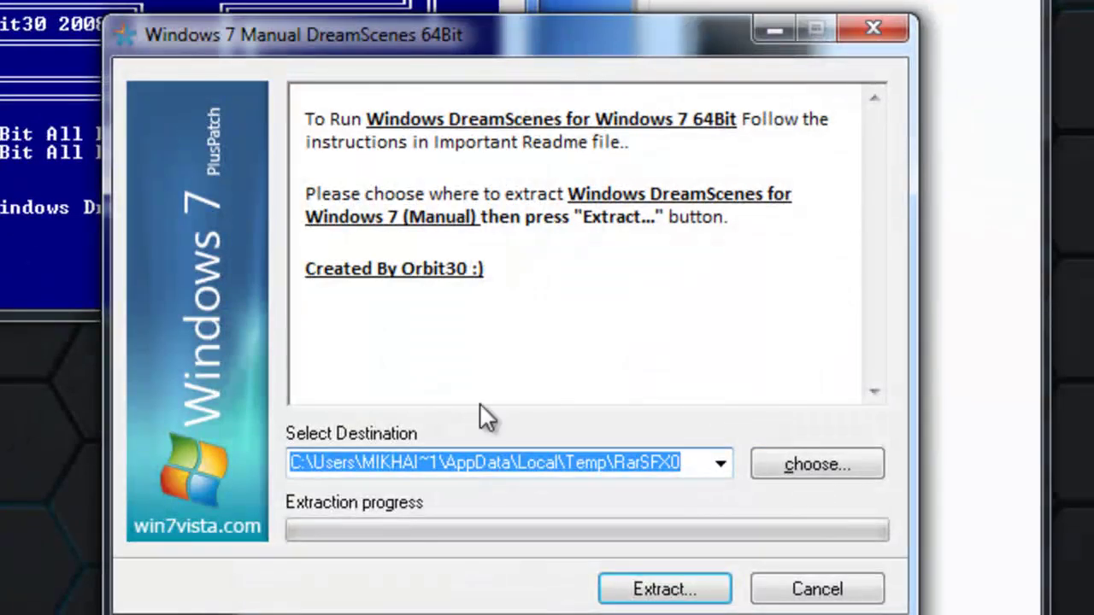
pyautogui.click(722, 472)
pyautogui.click(781, 479)
pyautogui.click(787, 475)
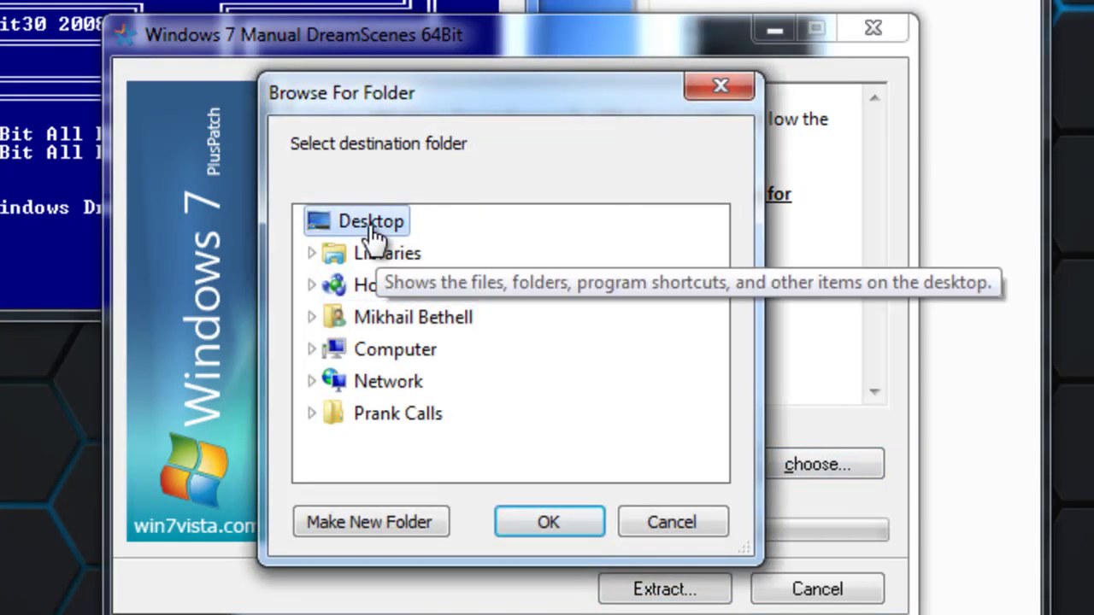
pyautogui.click(556, 524)
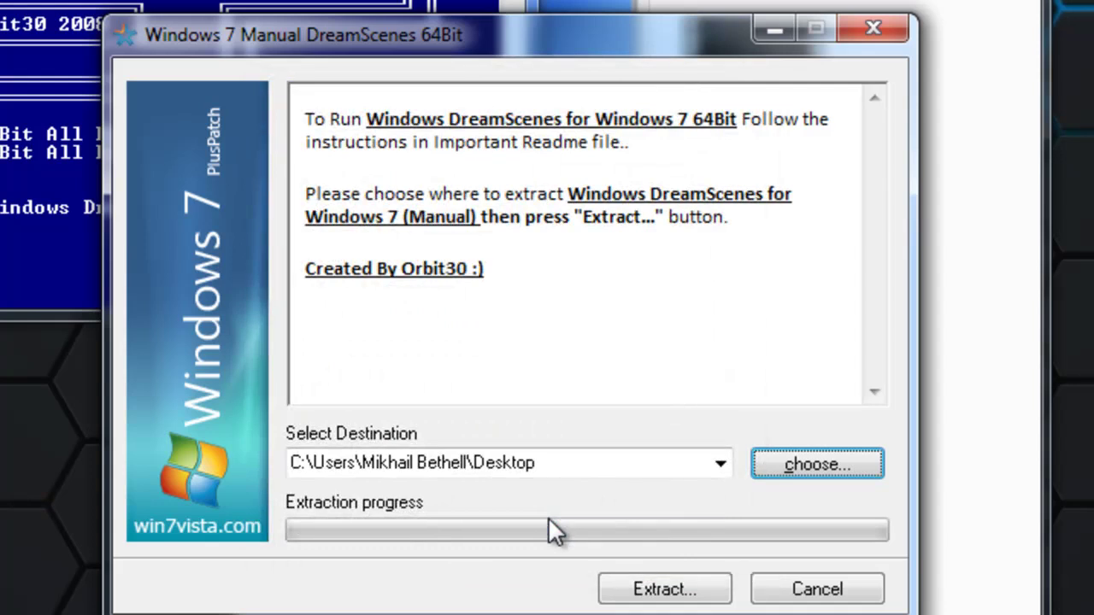
pyautogui.click(651, 590)
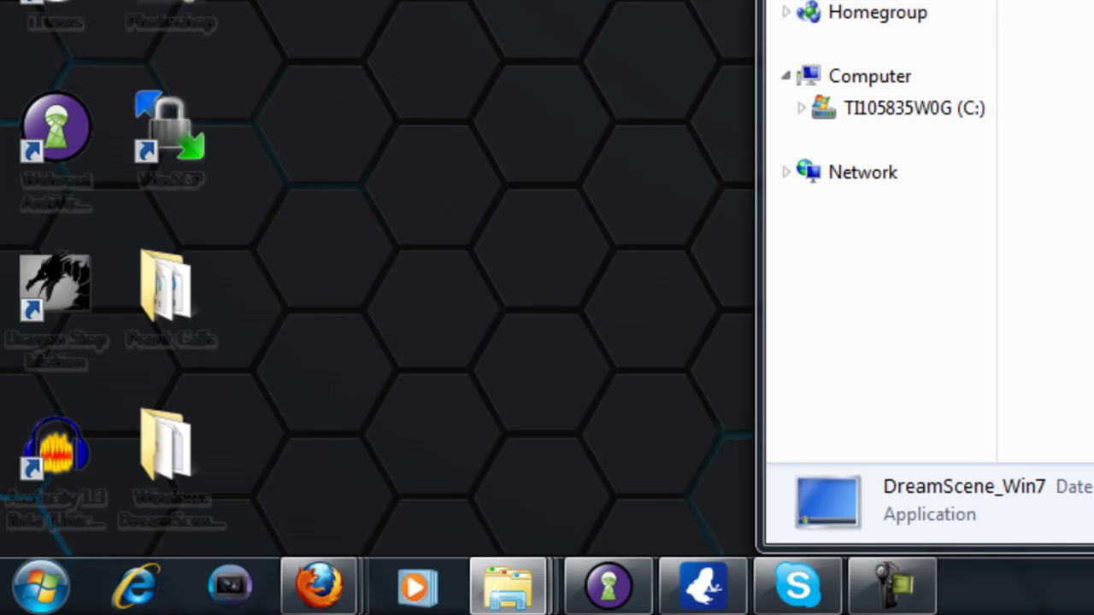
# Step: Open Important Readme from the Windows DreamScene folder, cancelling the compatibility prompt
pyautogui.doubleClick(182, 477)
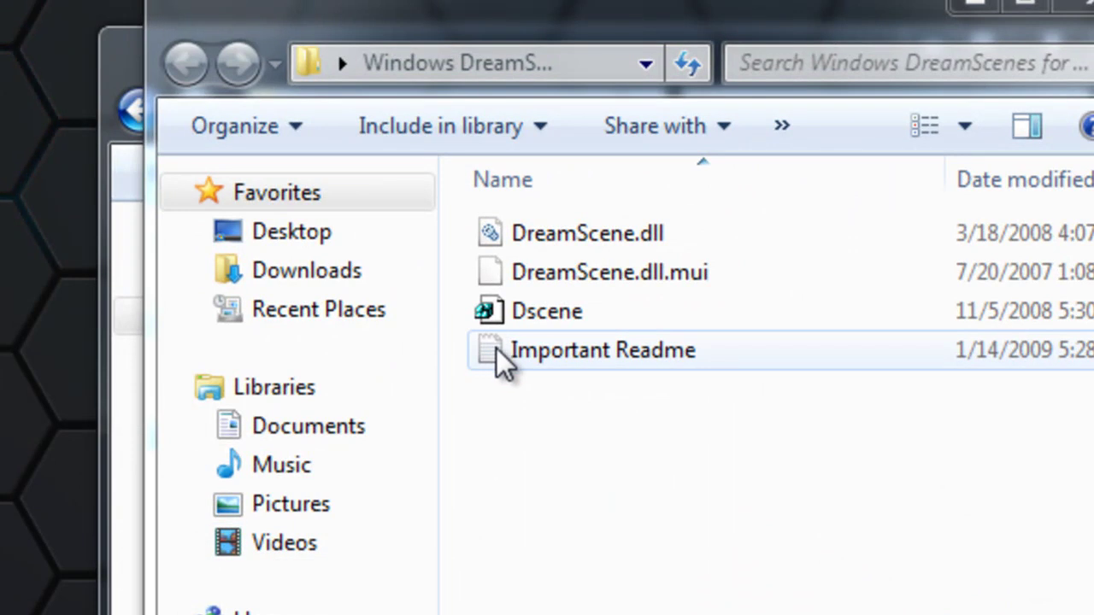
pyautogui.doubleClick(499, 351)
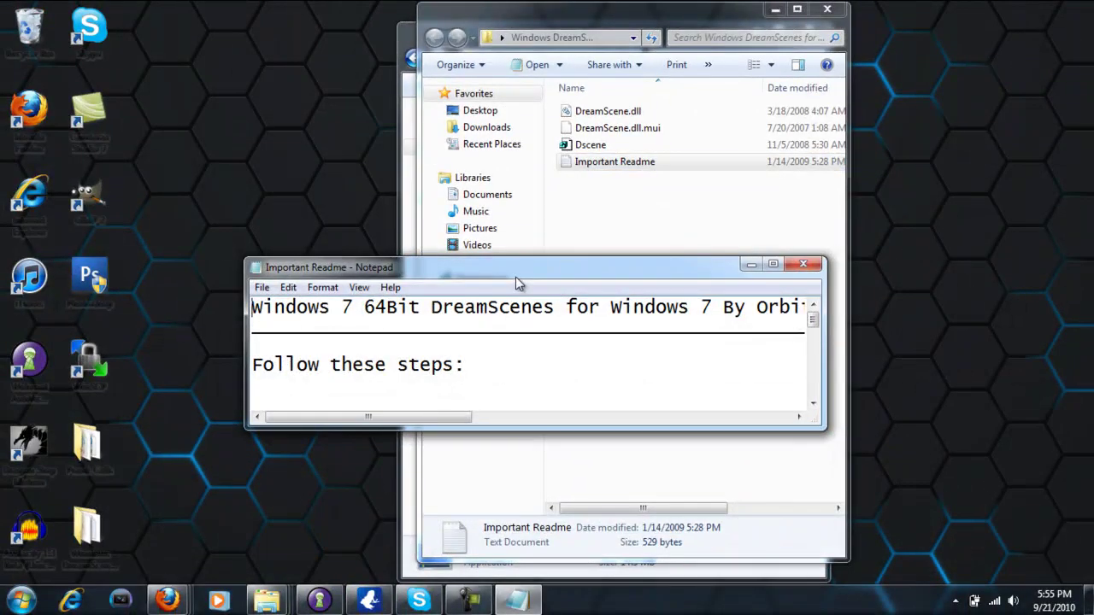
pyautogui.click(672, 358)
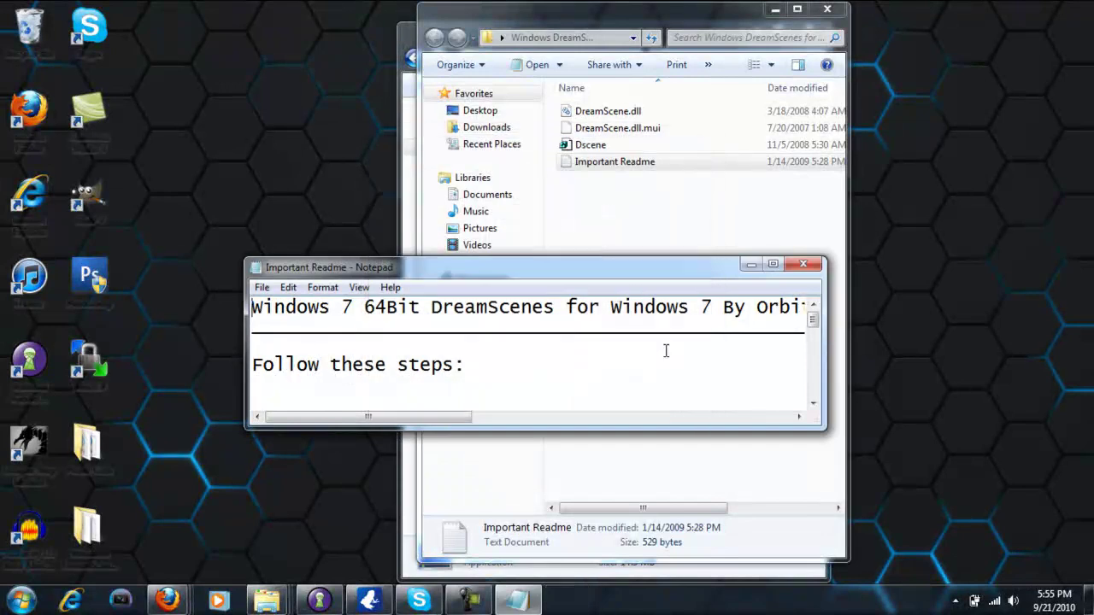
# Step: Move and enlarge Notepad at the top-left, with the folder window placed beside it
pyautogui.moveTo(609, 277); pyautogui.dragTo(391, 28)
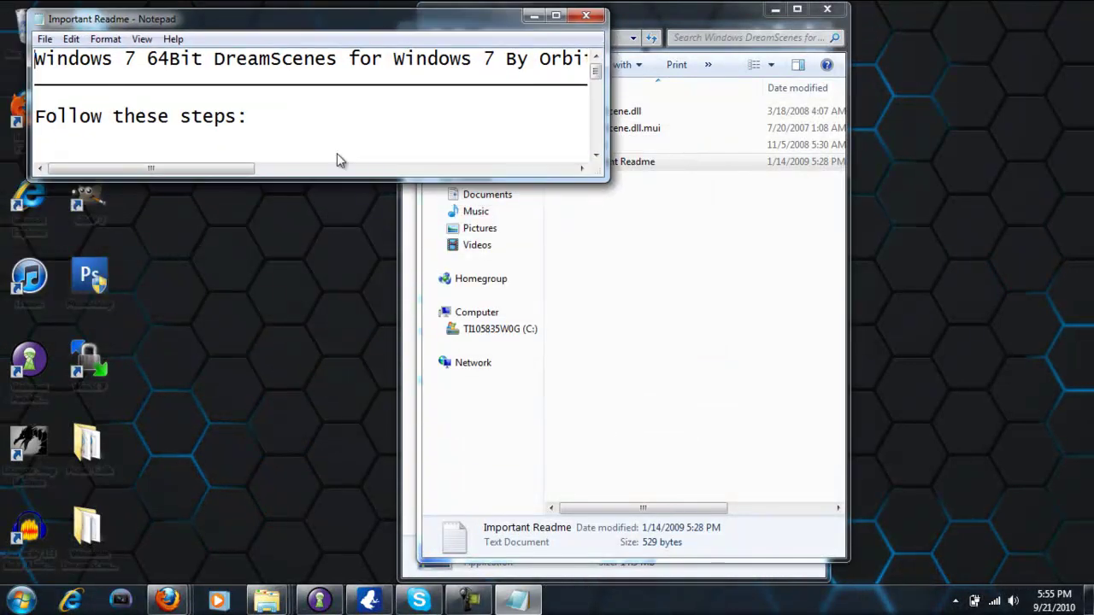
pyautogui.moveTo(342, 175); pyautogui.dragTo(353, 517)
pyautogui.moveTo(237, 510); pyautogui.dragTo(207, 496)
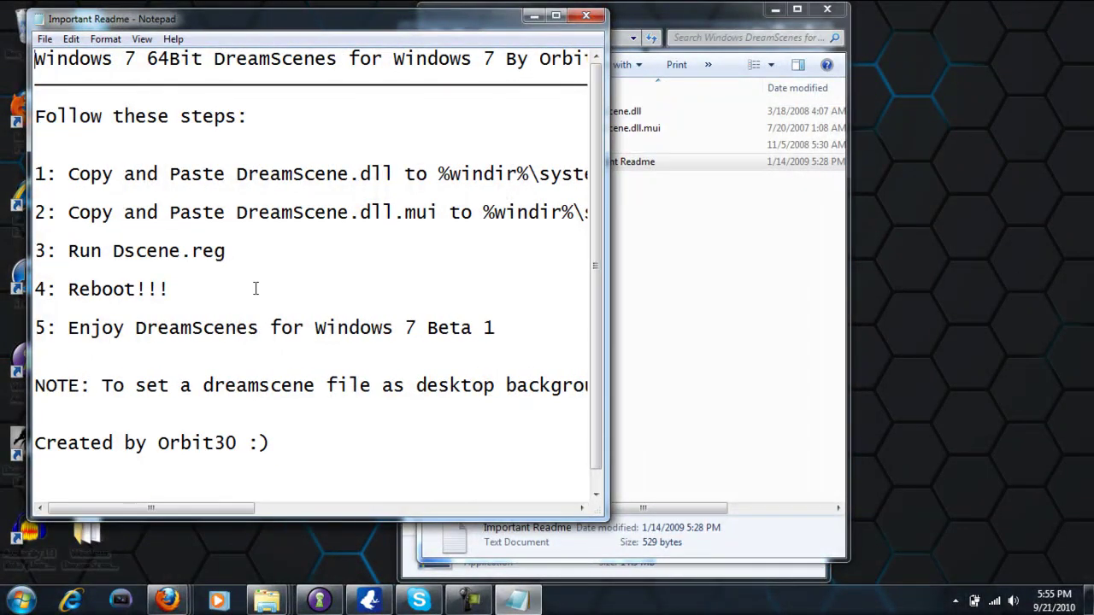
pyautogui.moveTo(364, 28); pyautogui.dragTo(331, 28)
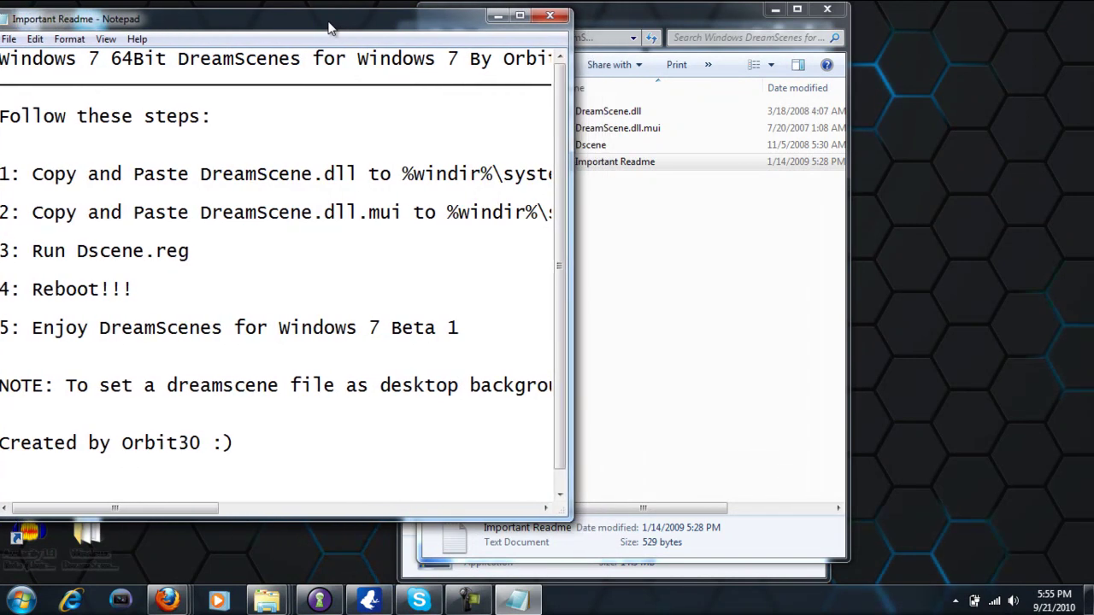
pyautogui.moveTo(598, 33); pyautogui.dragTo(777, 38)
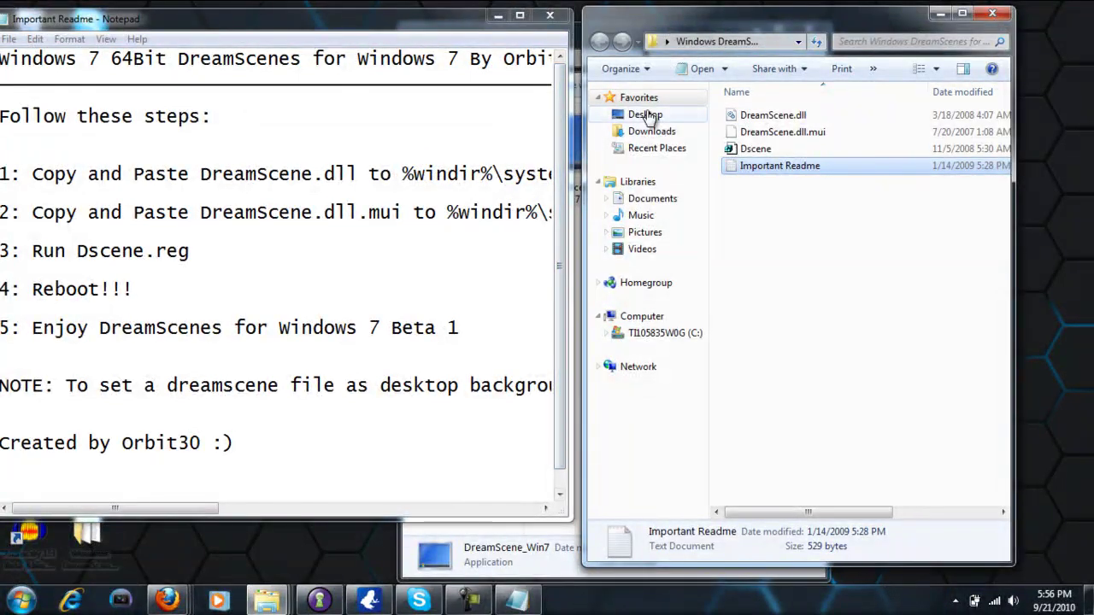
# Step: Navigate from the C: drive through Windows into the System32 folder
pyautogui.click(657, 335)
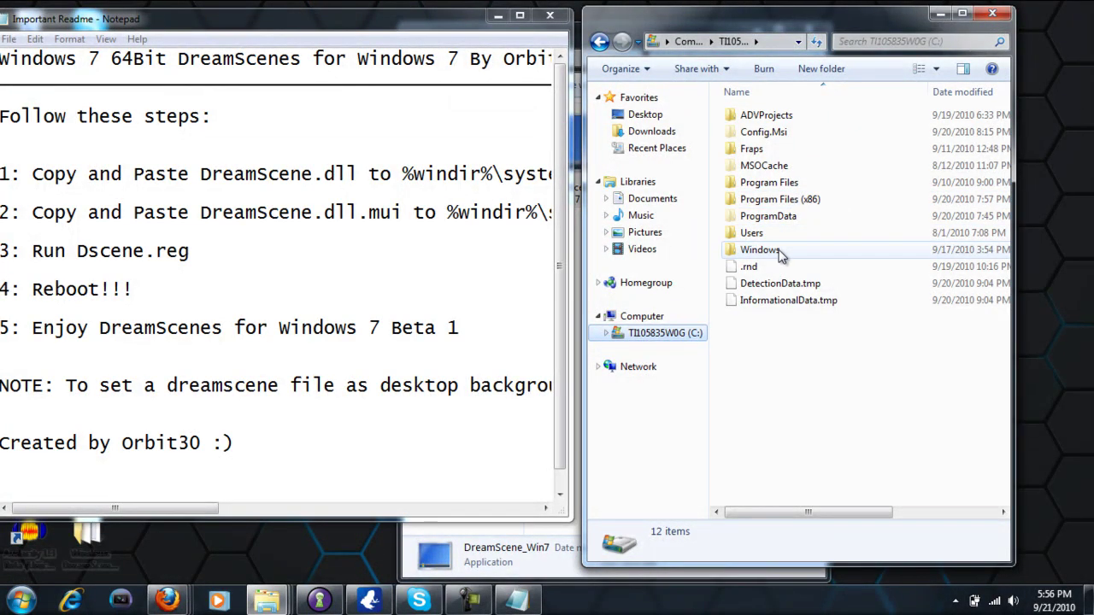
pyautogui.click(639, 318)
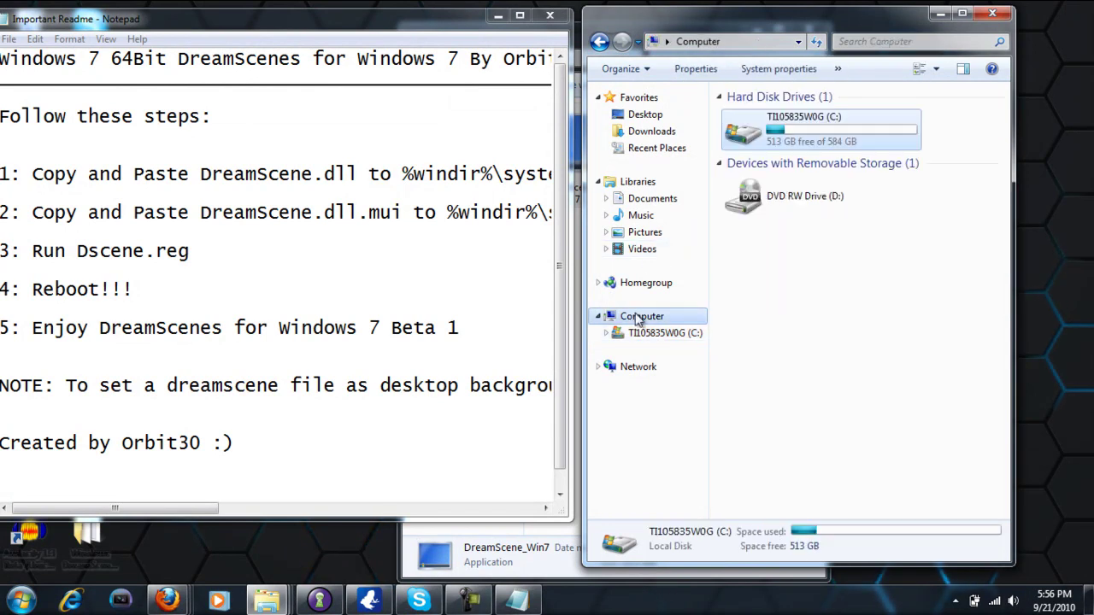
pyautogui.doubleClick(742, 123)
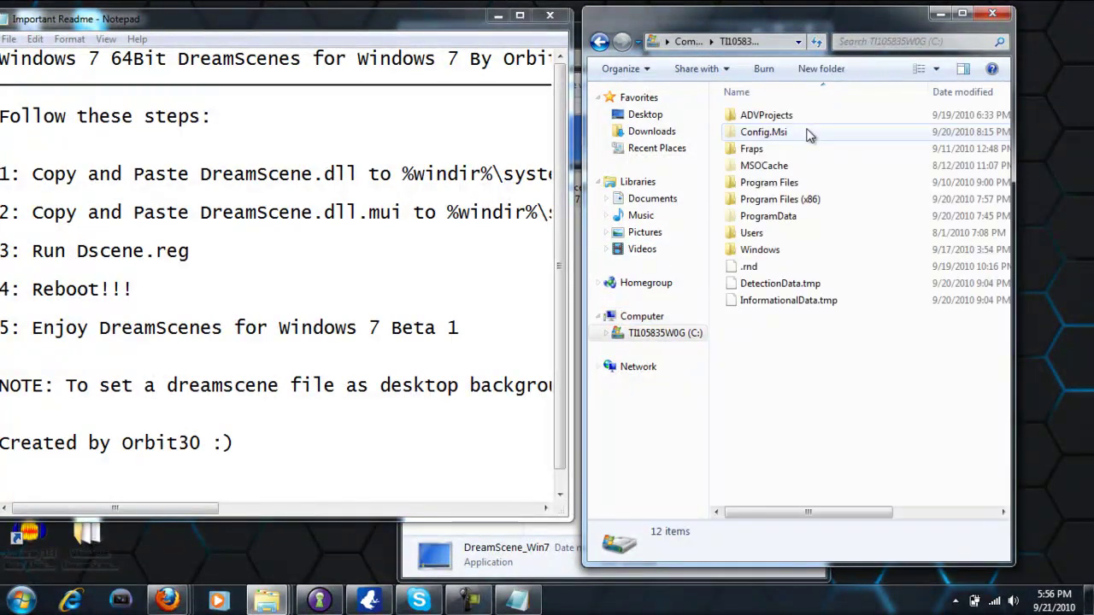
pyautogui.doubleClick(765, 251)
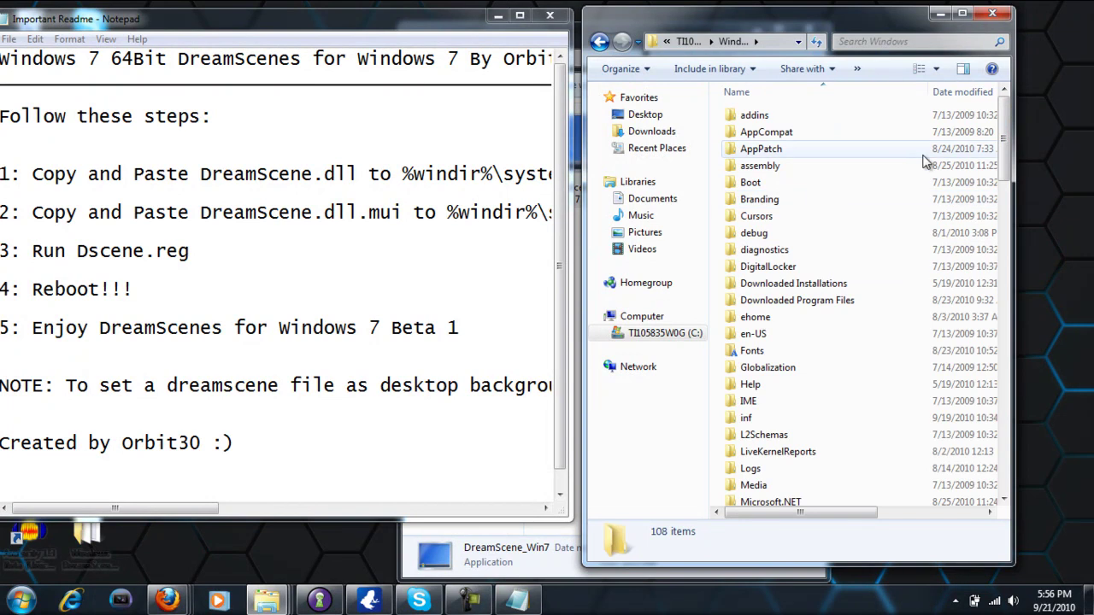
pyautogui.scroll(-2, 1006, 153)
pyautogui.moveTo(1007, 152); pyautogui.dragTo(1028, 264)
pyautogui.doubleClick(776, 333)
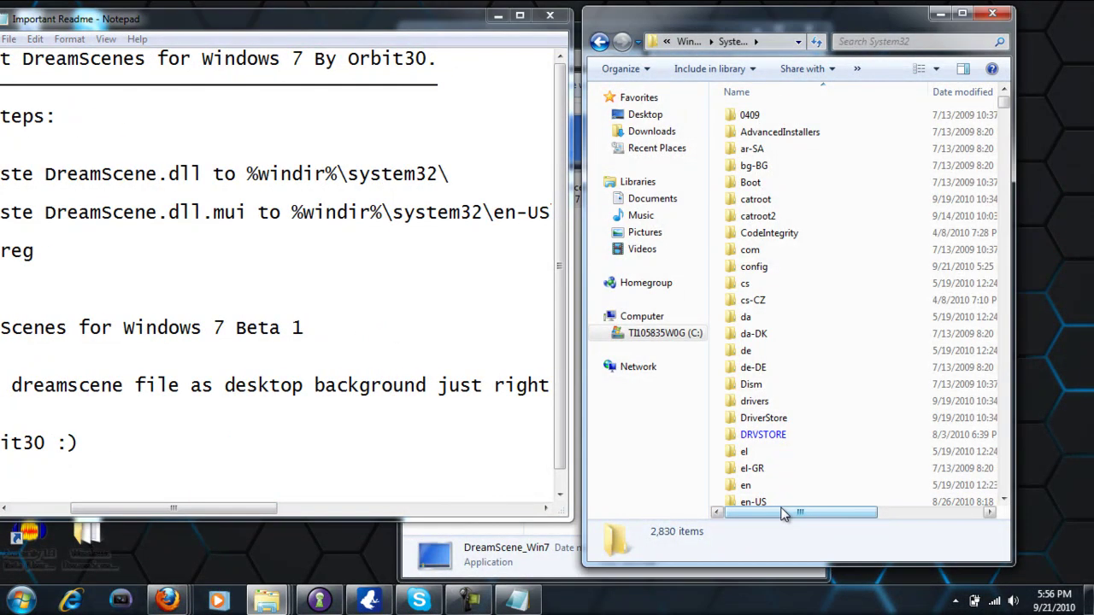
# Step: Compare the readme with System32's listing and select the en-US folder
pyautogui.moveTo(800, 512); pyautogui.dragTo(882, 512)
pyautogui.moveTo(1003, 113); pyautogui.dragTo(1003, 152)
pyautogui.moveTo(267, 509); pyautogui.dragTo(209, 509)
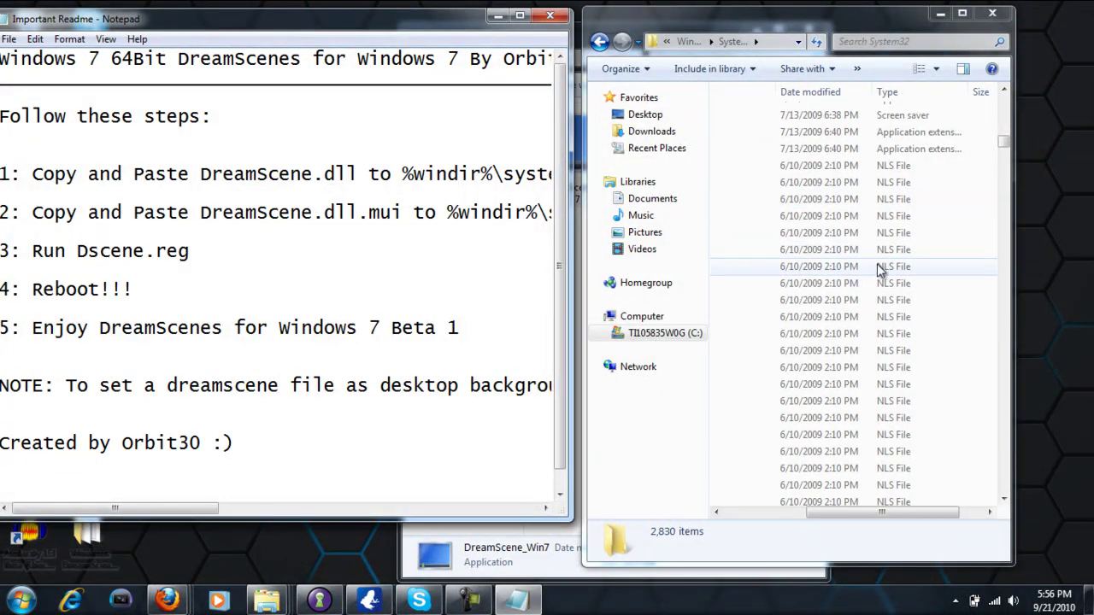
pyautogui.moveTo(1002, 141); pyautogui.dragTo(1003, 100)
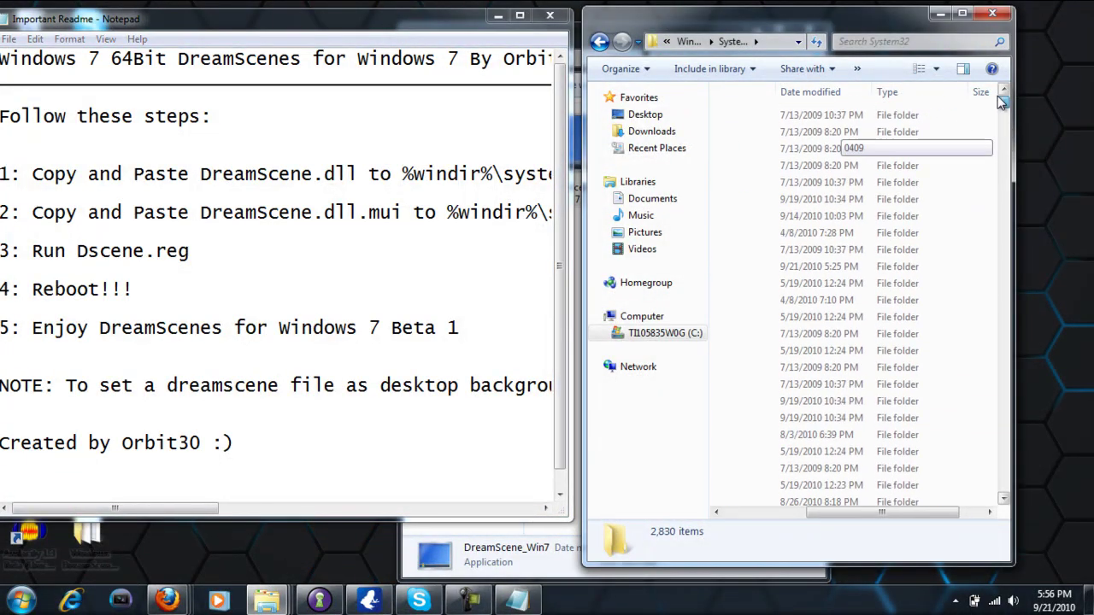
pyautogui.moveTo(849, 512); pyautogui.dragTo(761, 513)
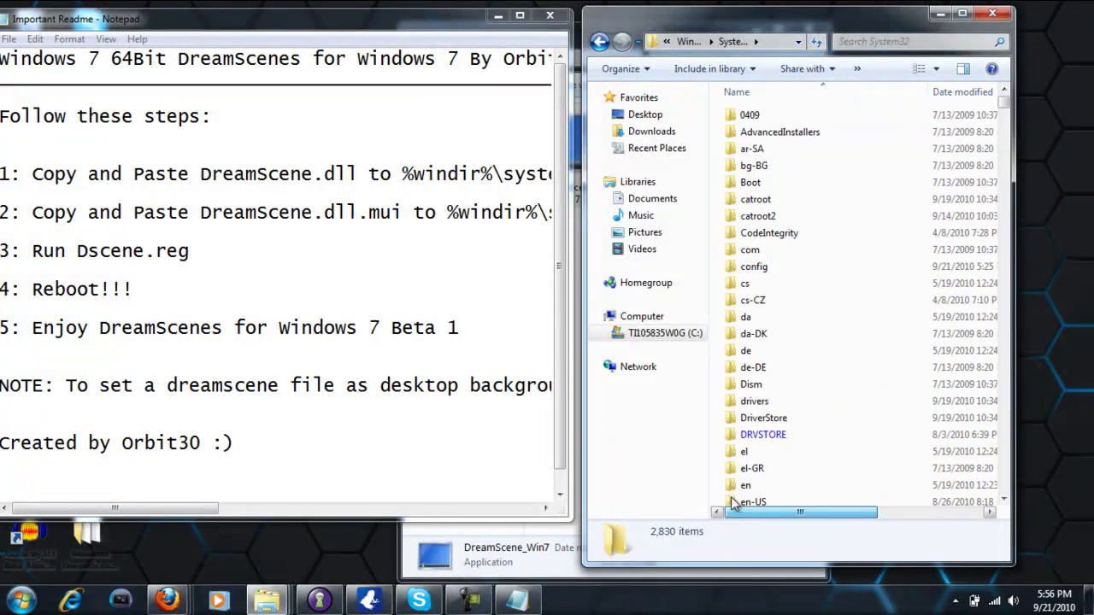
pyautogui.click(475, 441)
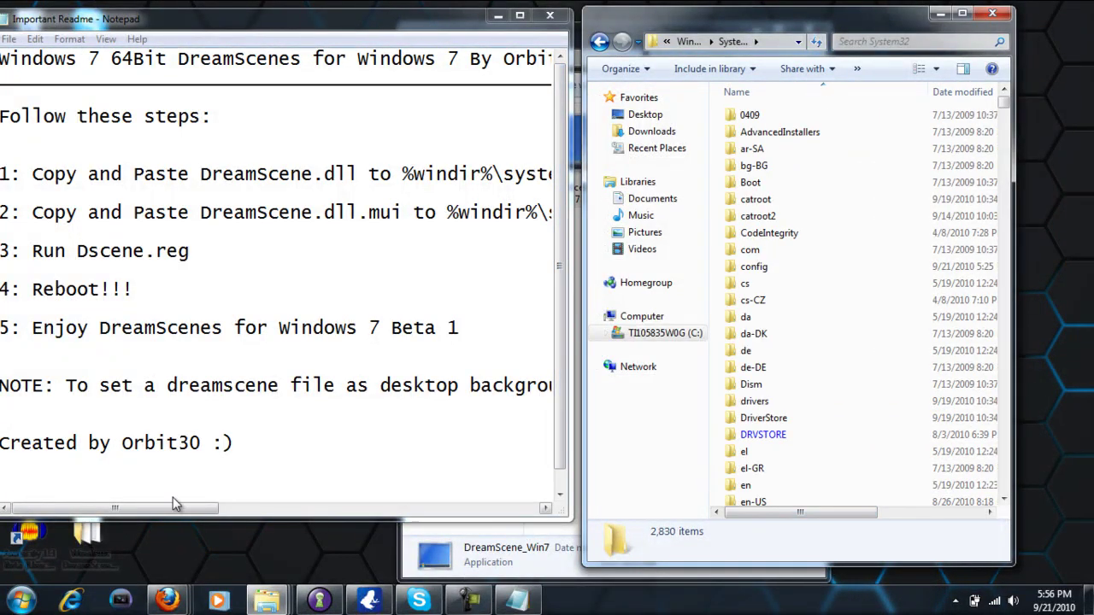
pyautogui.moveTo(174, 518); pyautogui.dragTo(253, 518)
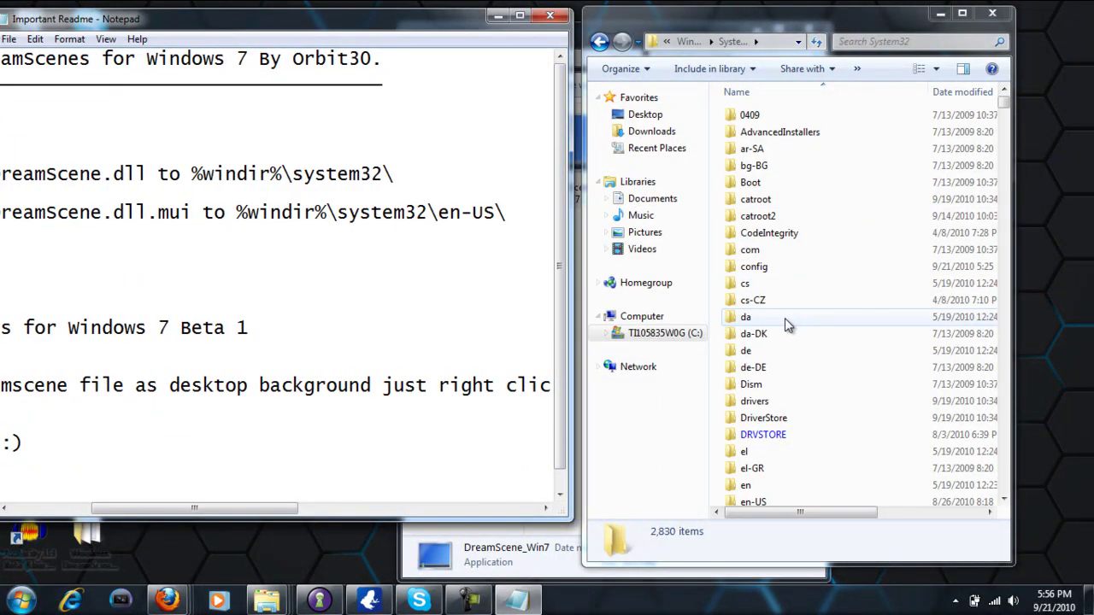
pyautogui.click(752, 503)
# Step: Open System32's en-US folder and browse its 1,292 .mui files
pyautogui.doubleClick(753, 504)
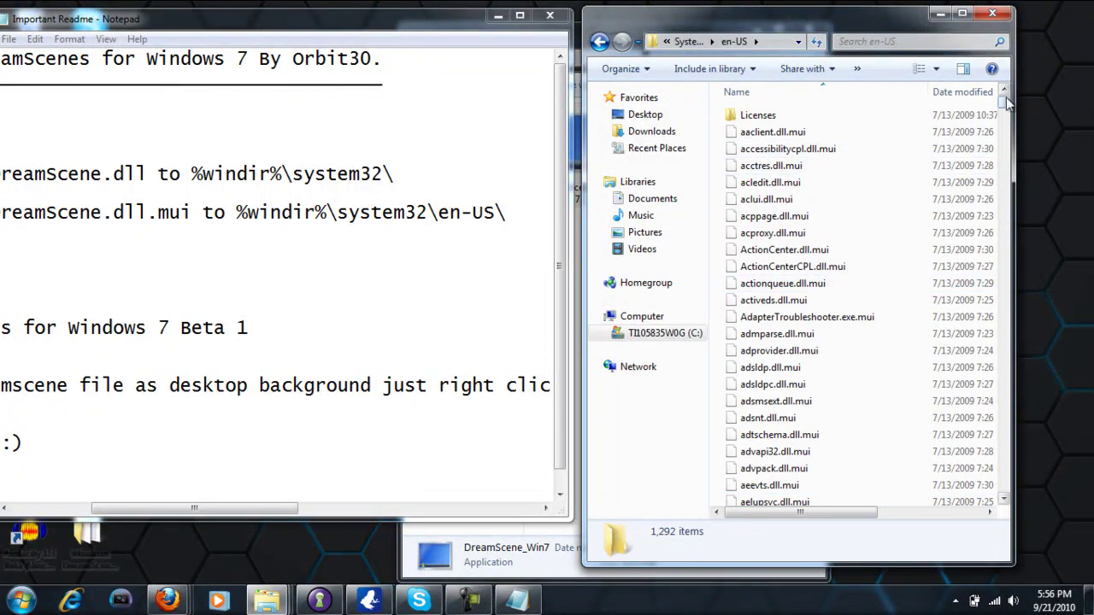
pyautogui.scroll(-3, 1006, 99)
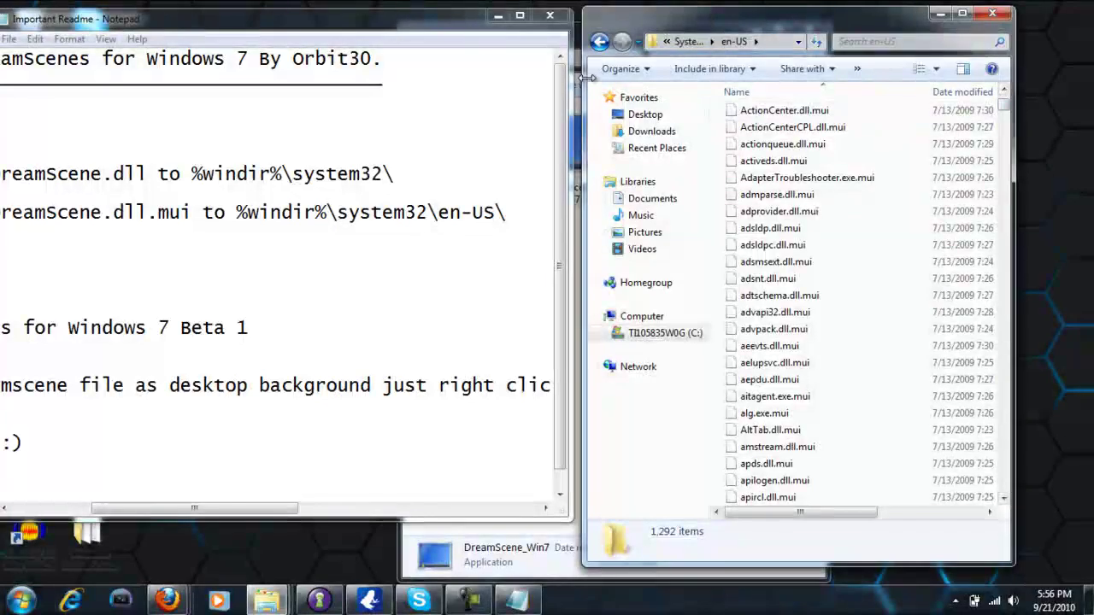
pyautogui.moveTo(266, 508); pyautogui.dragTo(190, 515)
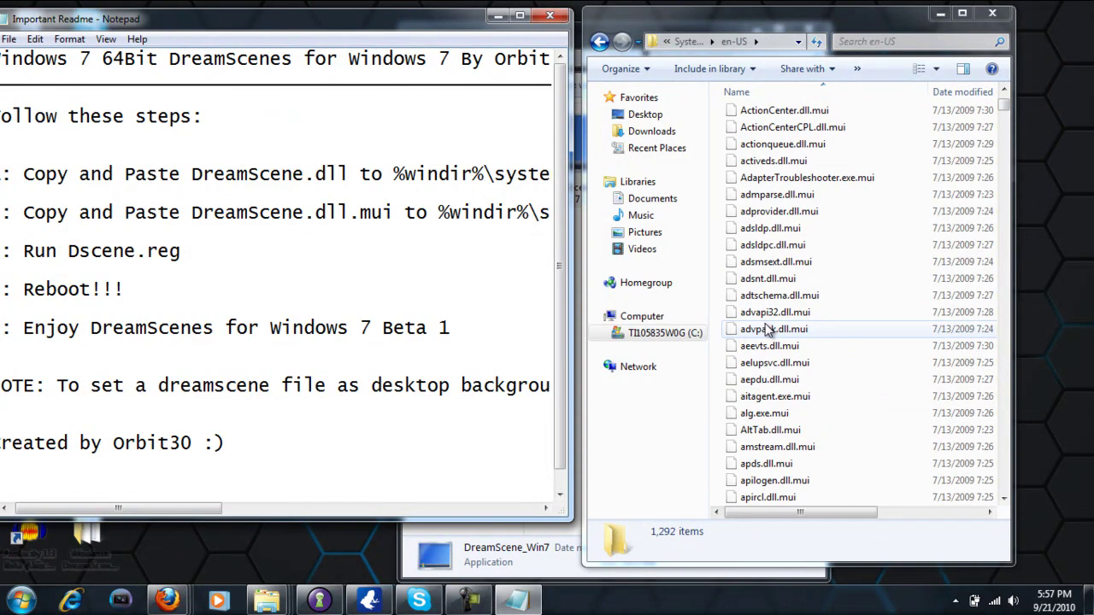
# Step: Close the en-US folder window and the readme in Notepad
pyautogui.click(992, 13)
pyautogui.moveTo(437, 32); pyautogui.dragTo(783, 150)
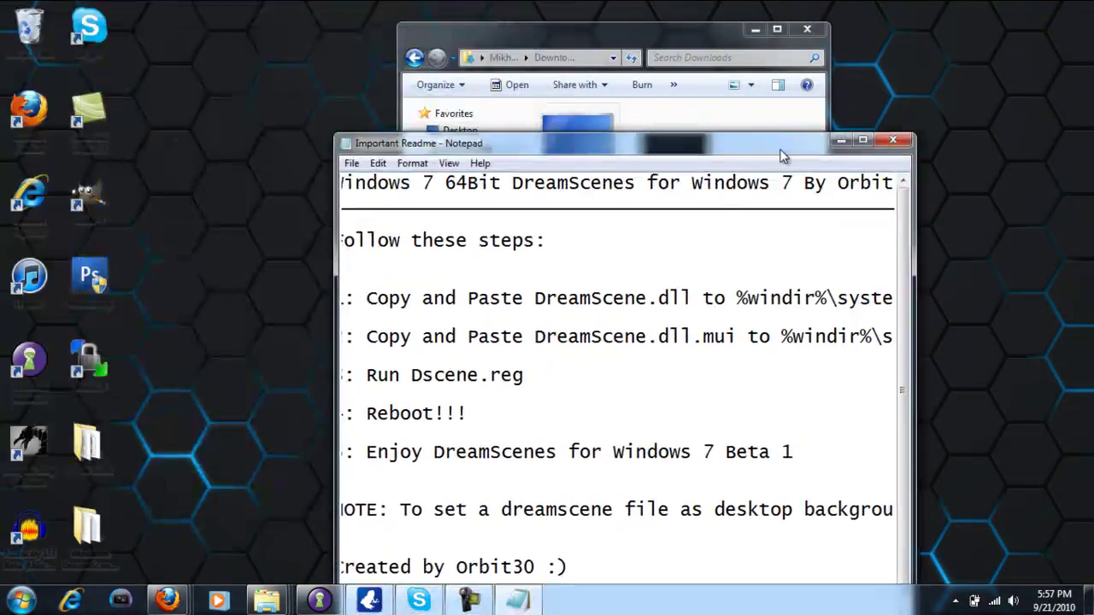
pyautogui.click(894, 140)
# Step: Merge Dscene.reg from the Windows DreamScenes folder into the registry, then close that folder
pyautogui.moveTo(266, 601)
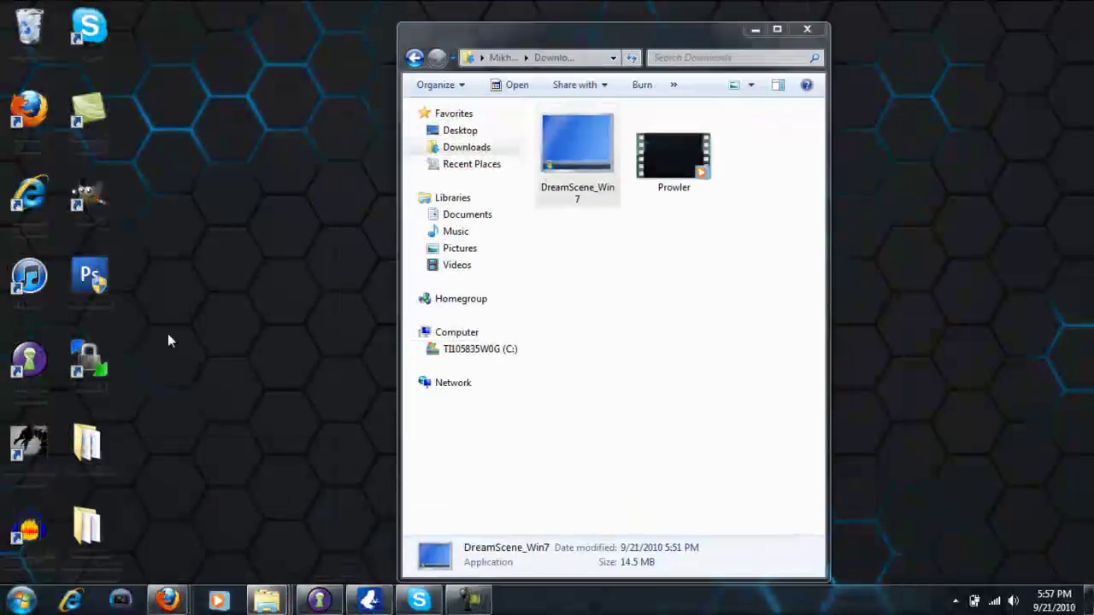
pyautogui.doubleClick(87, 526)
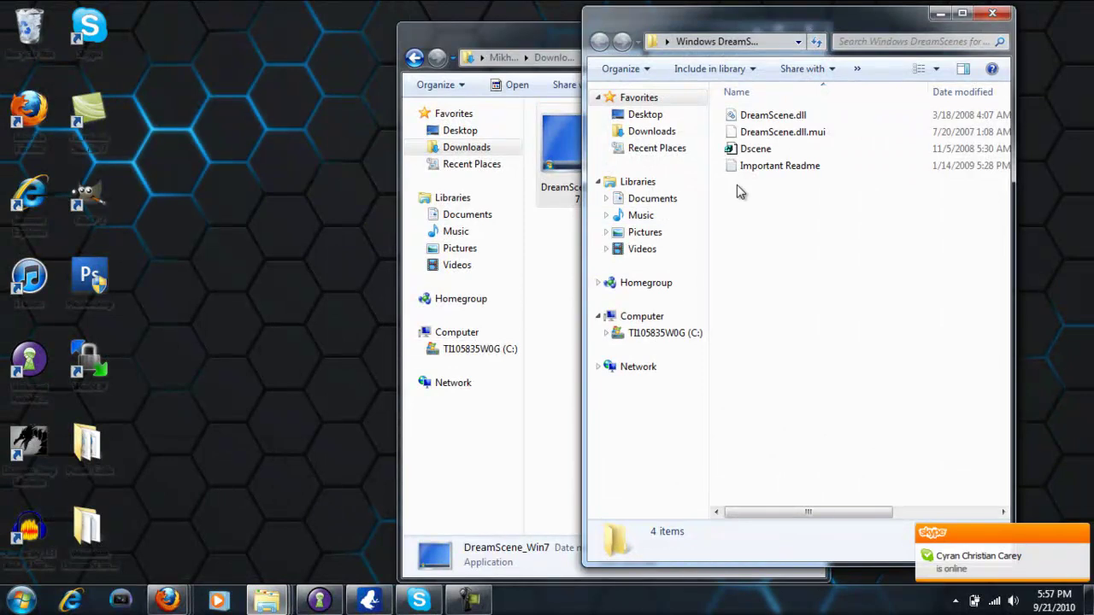
pyautogui.doubleClick(756, 150)
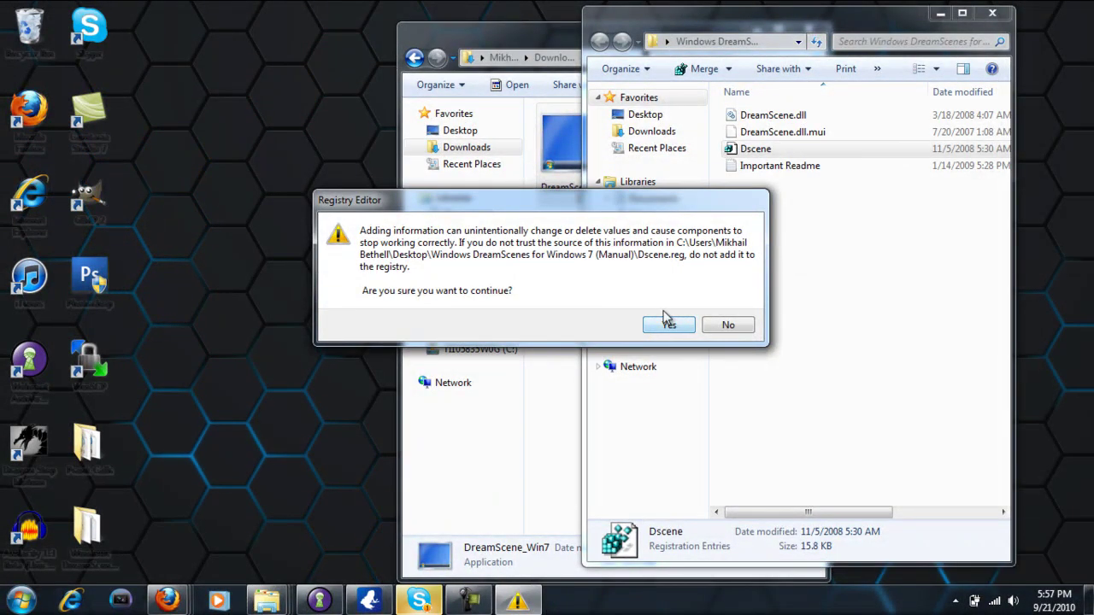
pyautogui.click(728, 325)
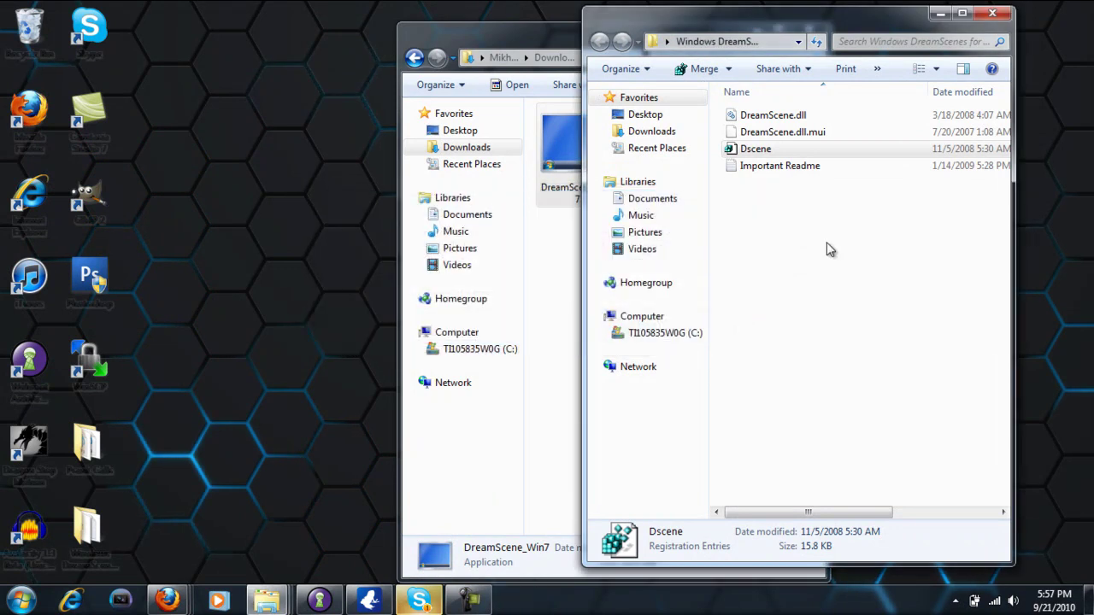
pyautogui.click(992, 14)
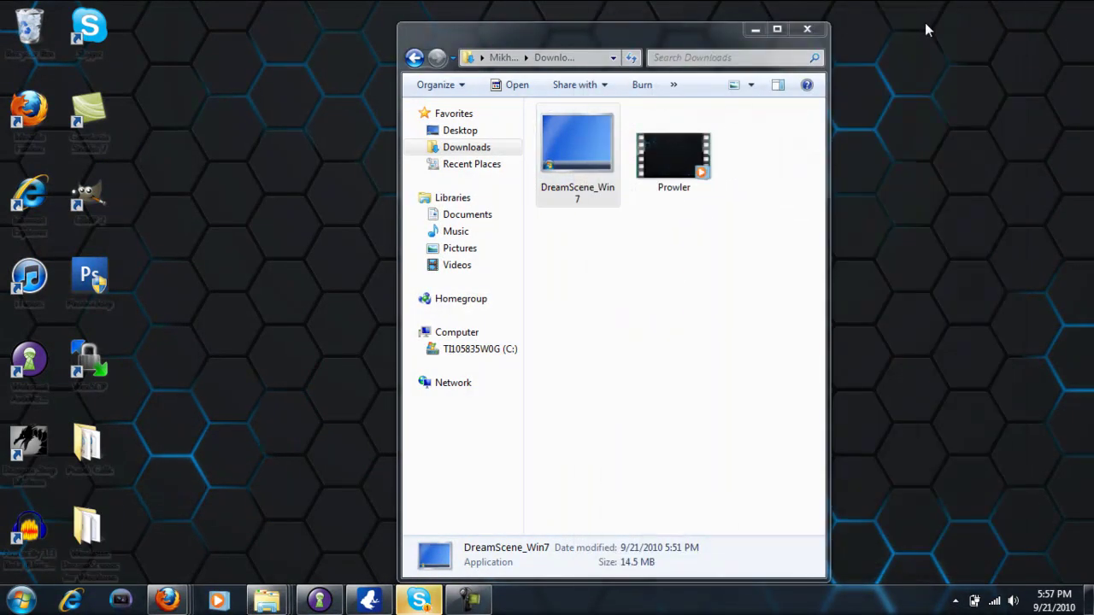
# Step: Close Downloads and set Videos > Sample Videos > Wildlife as the desktop background
pyautogui.click(801, 27)
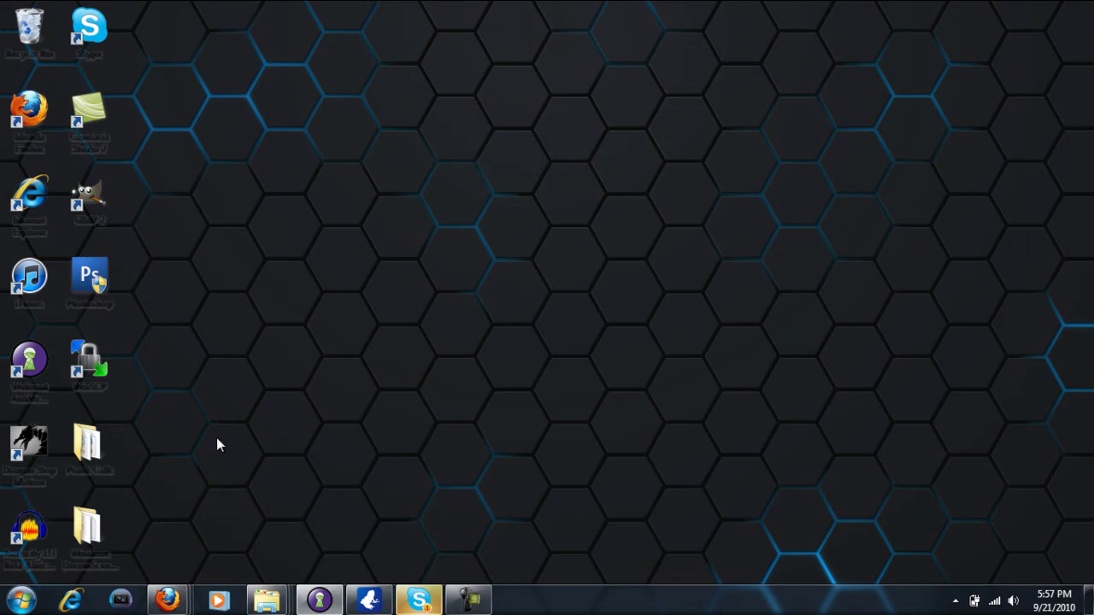
pyautogui.click(21, 601)
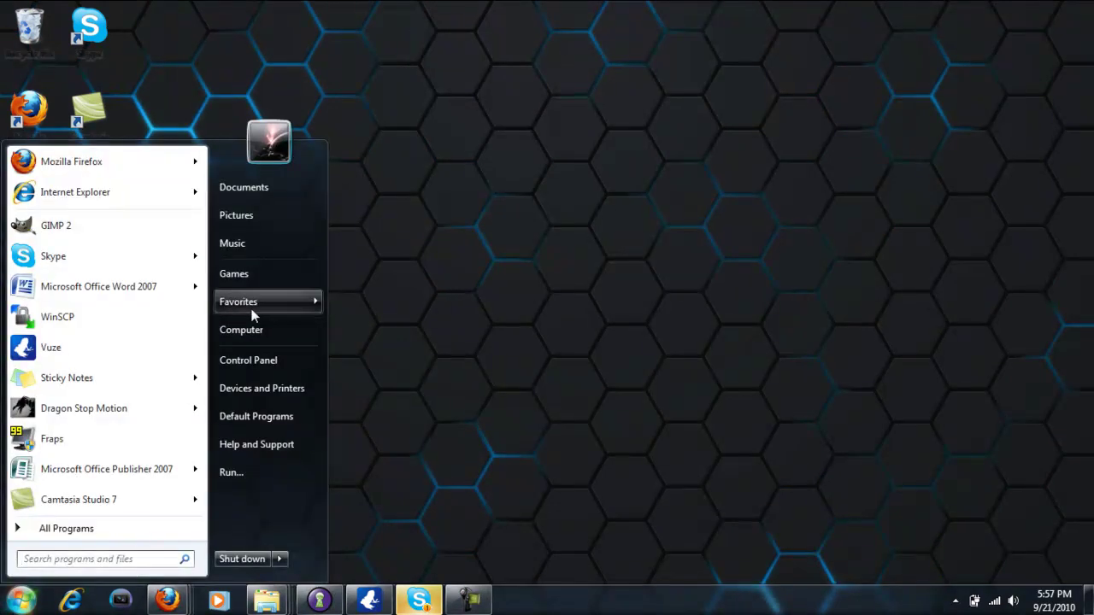
pyautogui.click(252, 199)
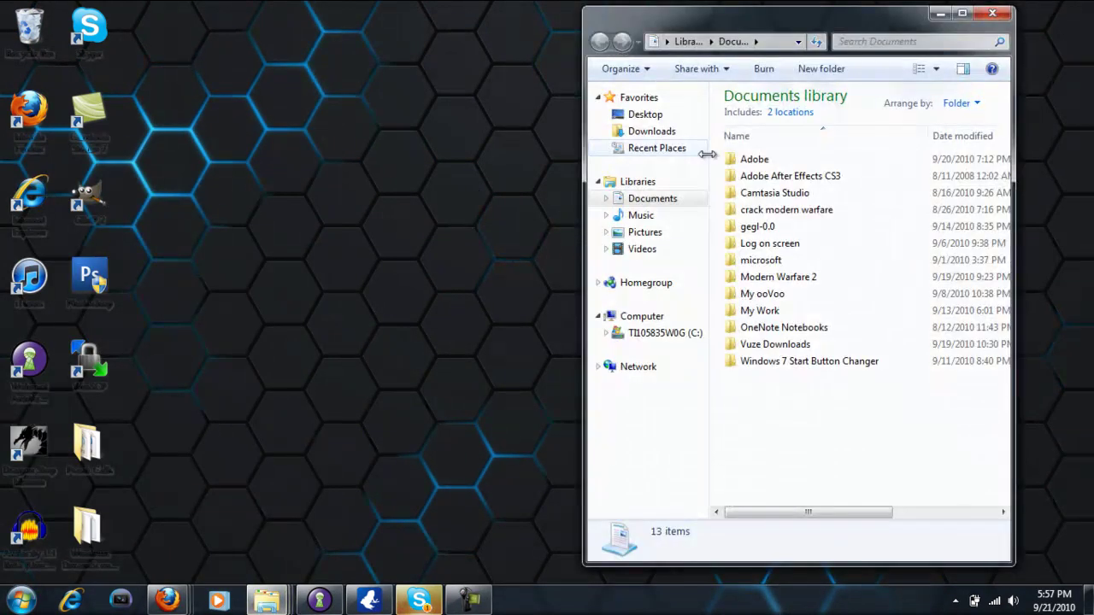
pyautogui.click(654, 250)
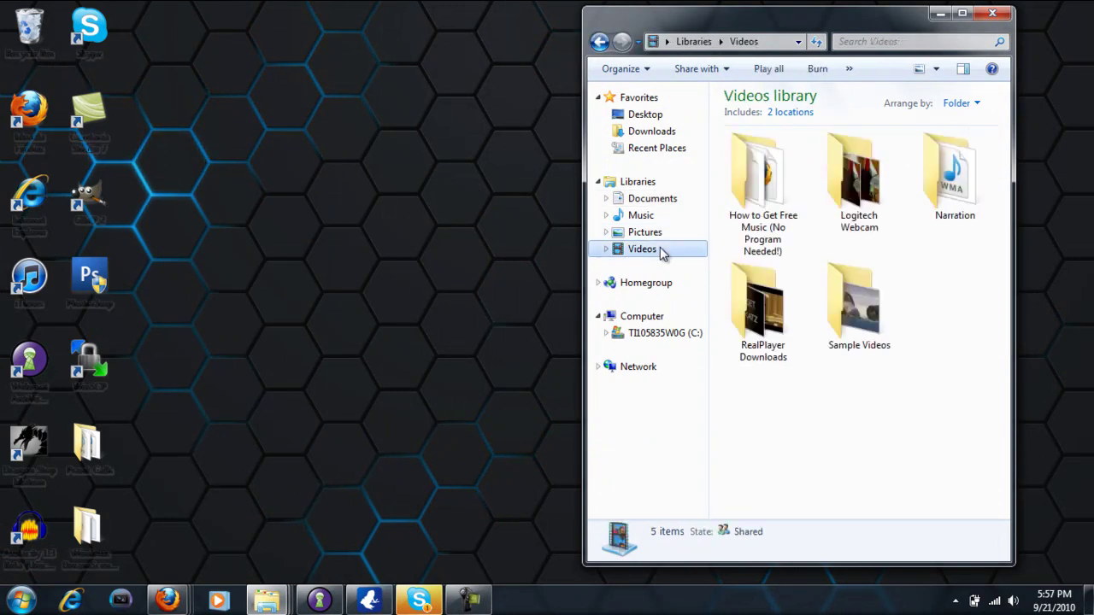
pyautogui.doubleClick(846, 318)
pyautogui.rightClick(772, 160)
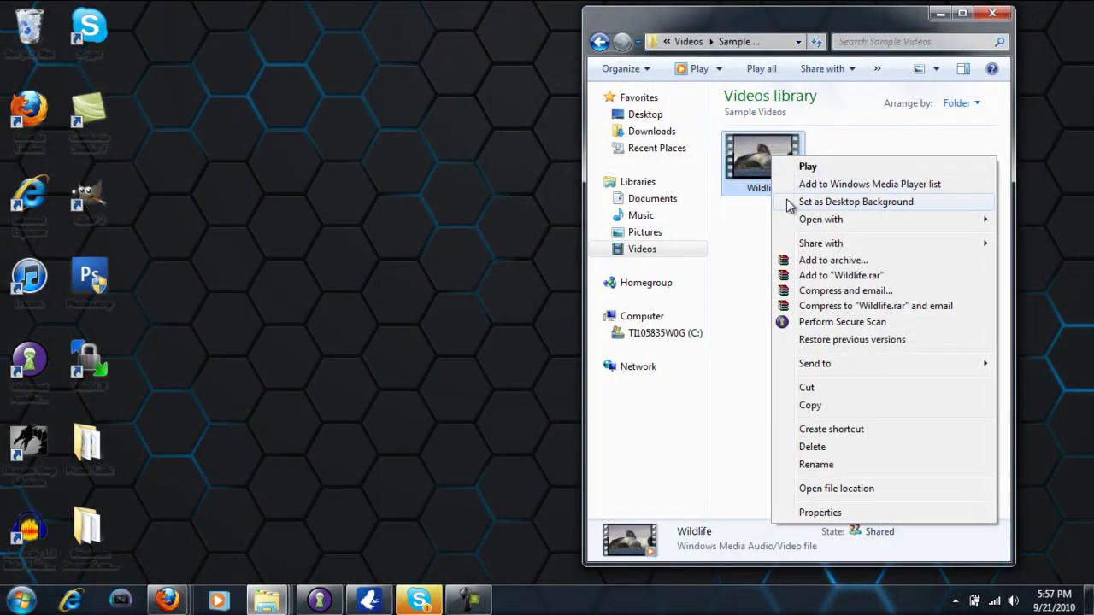
pyautogui.click(789, 204)
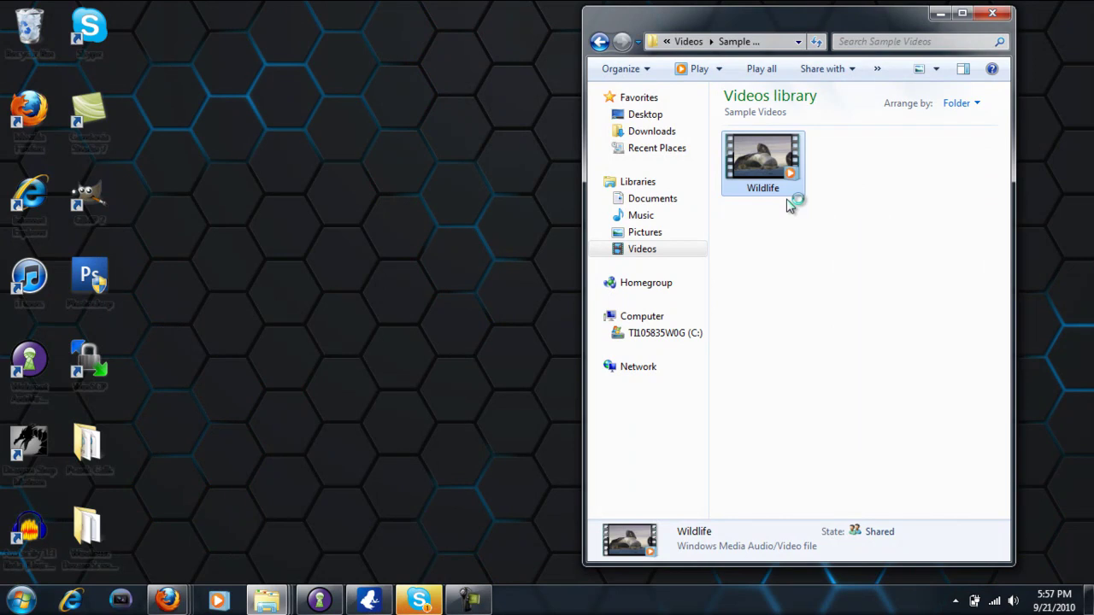